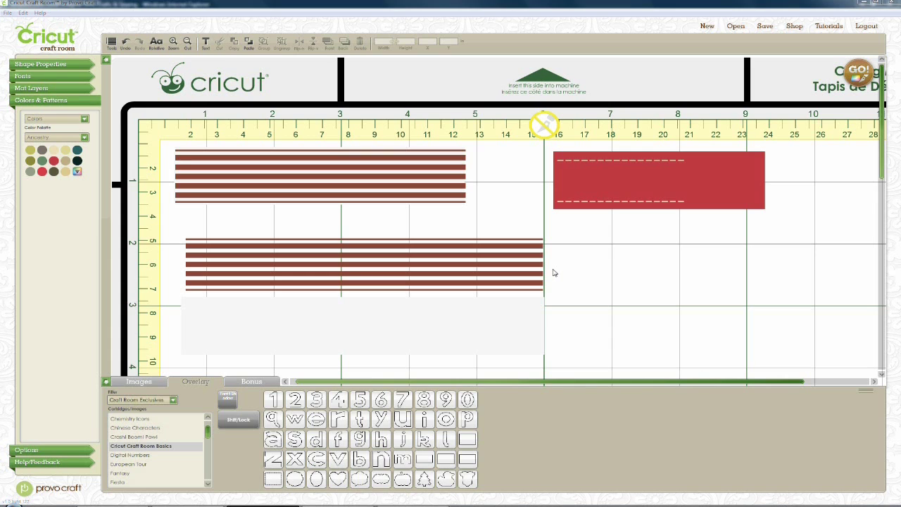
Step: Reposition the light grey rectangle so it sits just below the lower brown striped group
click(173, 449)
click(424, 459)
click(499, 325)
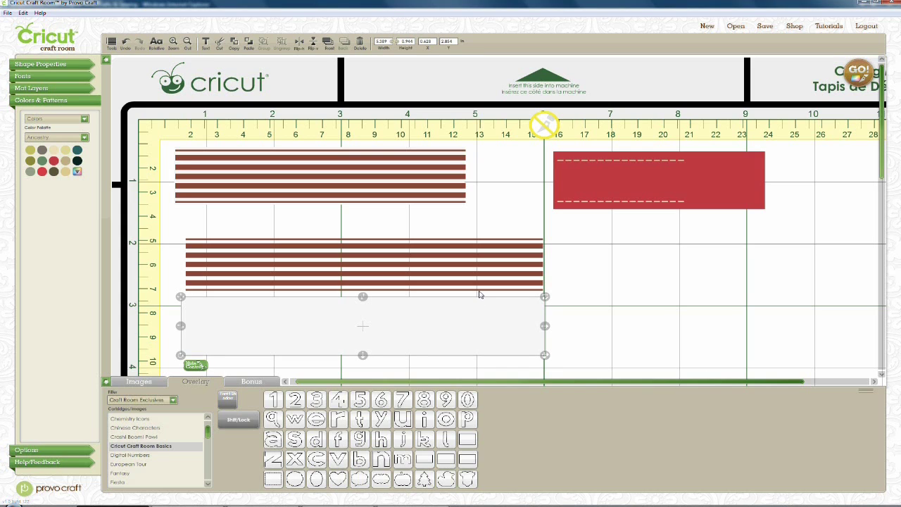
drag(479, 305, 479, 298)
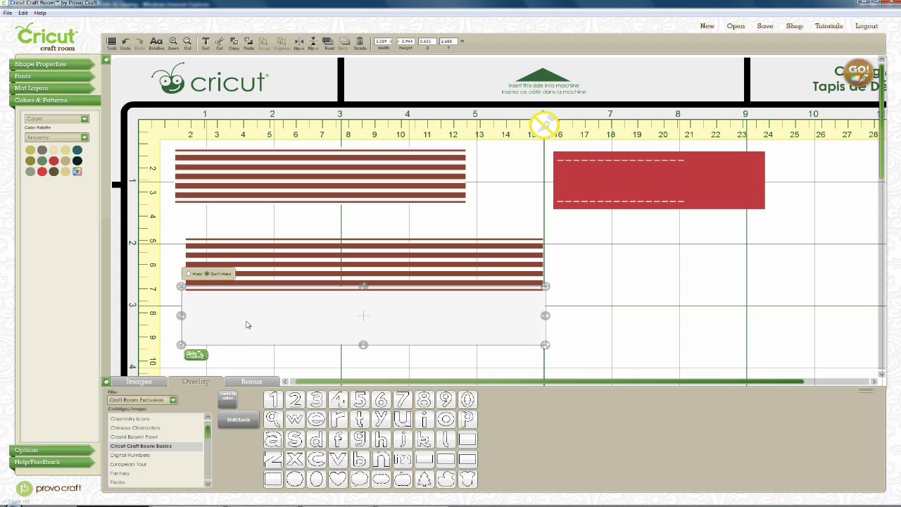
drag(259, 326, 258, 338)
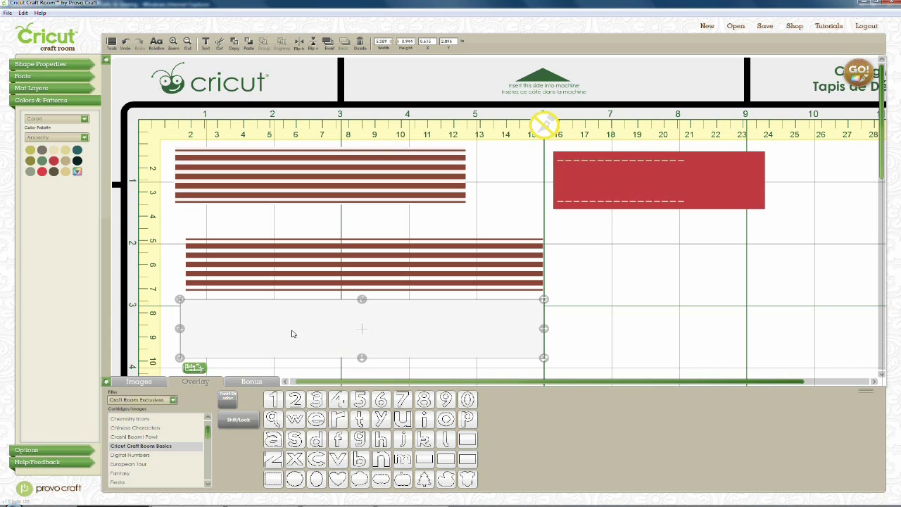
drag(307, 332, 309, 328)
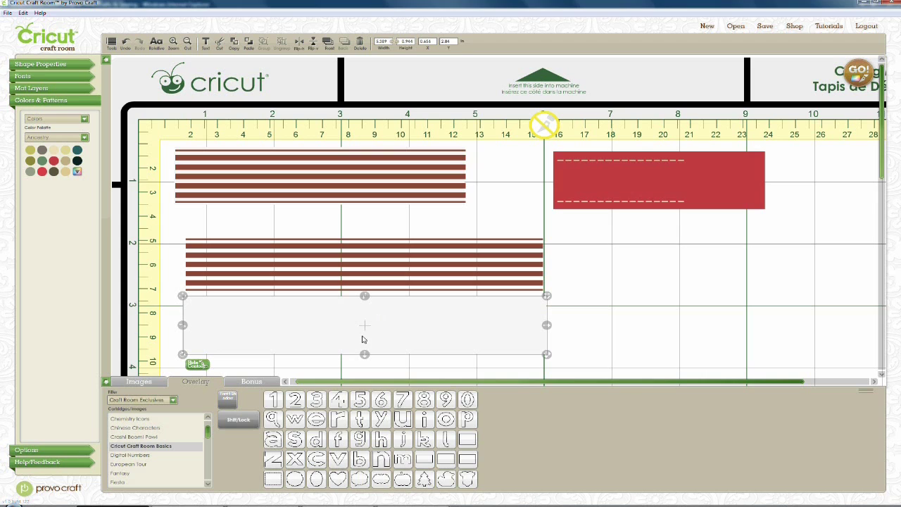
Step: Open the lower striped group for editing, examine its bottom stripe as a separate piece, and leave the group
click(375, 288)
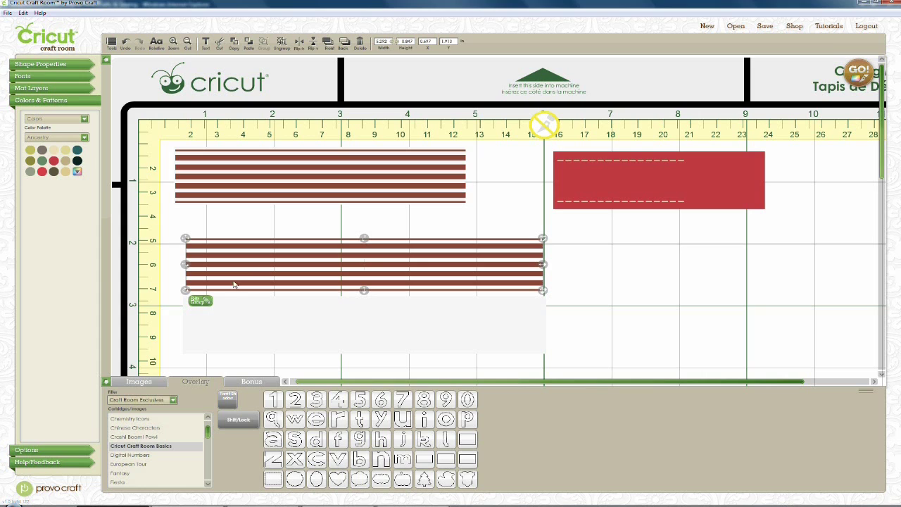
click(201, 301)
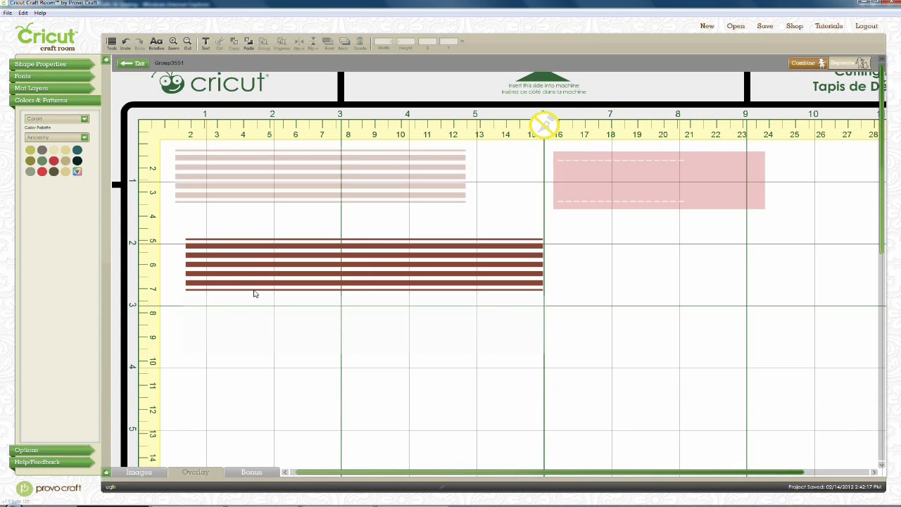
click(267, 287)
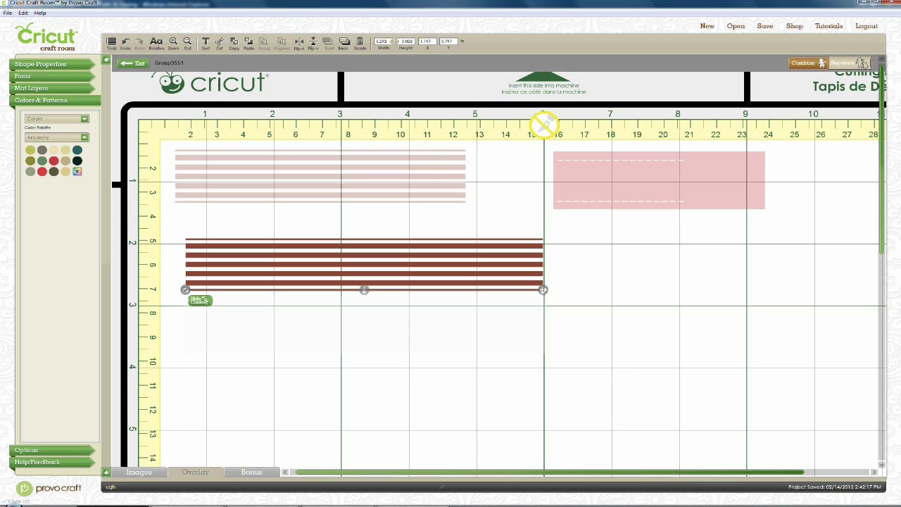
click(436, 166)
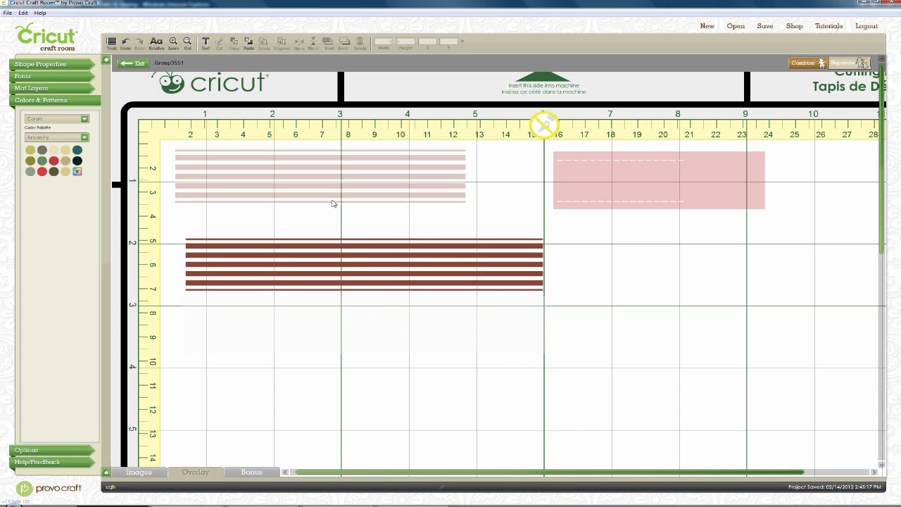
click(141, 64)
Step: Move the lower brown striped group down onto the light grey rectangle, centring it within the rectangle's edges
drag(264, 232, 334, 255)
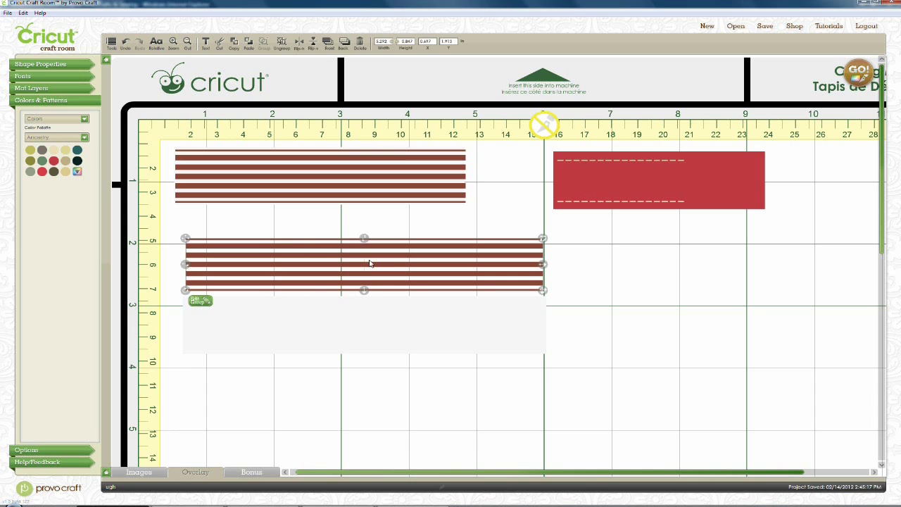
mouse_move(188, 239)
mouse_down()
mouse_move(294, 227)
mouse_move(281, 254)
mouse_move(185, 227)
mouse_up()
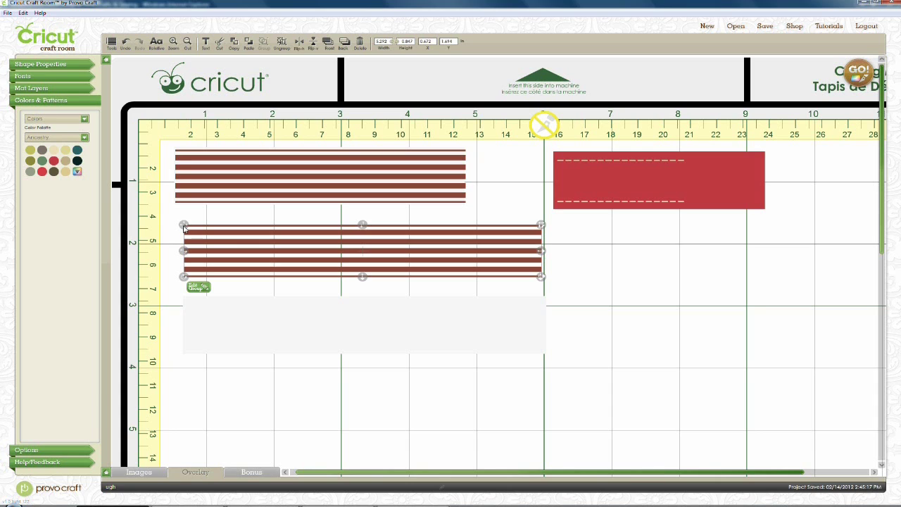
drag(188, 258, 187, 301)
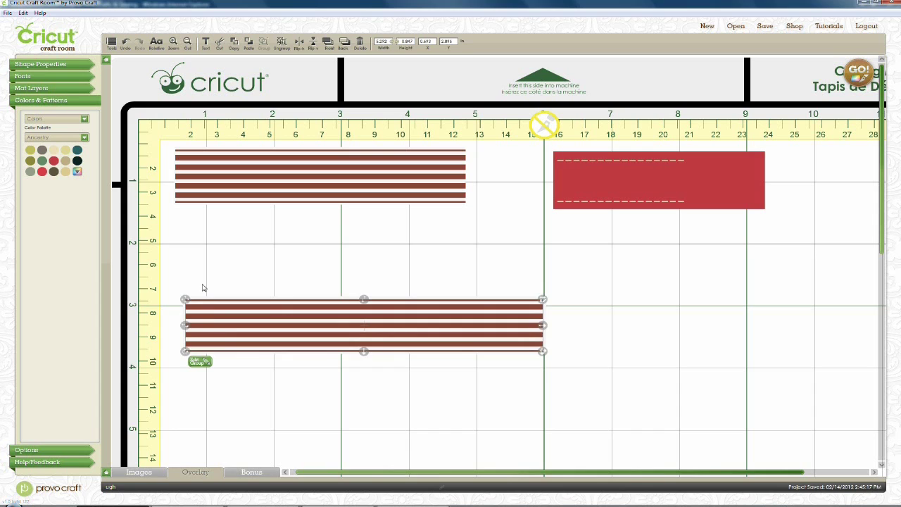
click(202, 288)
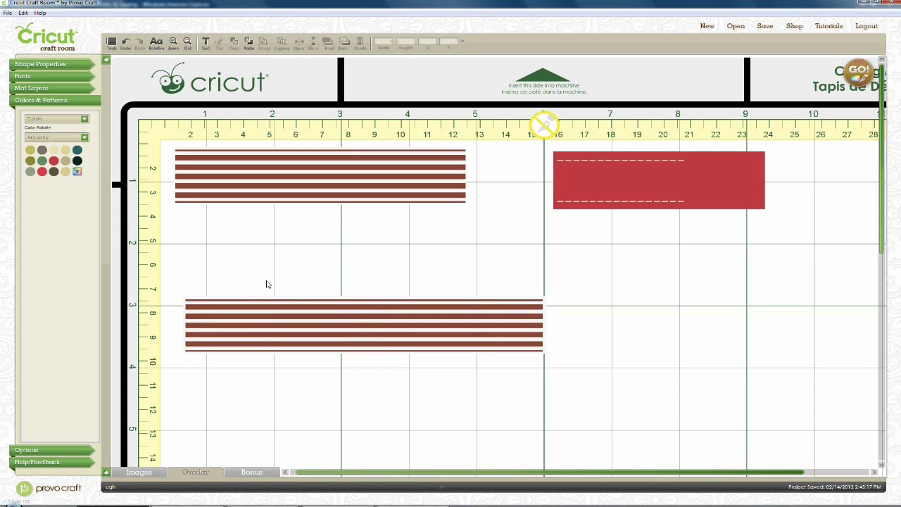
Step: Select the grey rectangle and its stripes together and resize them to about 9.06 inches wide and 0.65 inches high
drag(255, 280, 310, 374)
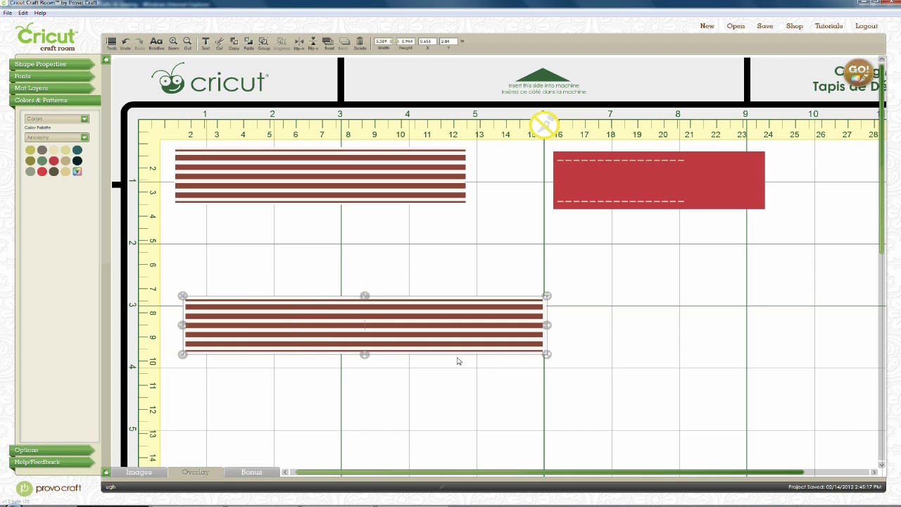
drag(548, 326, 524, 311)
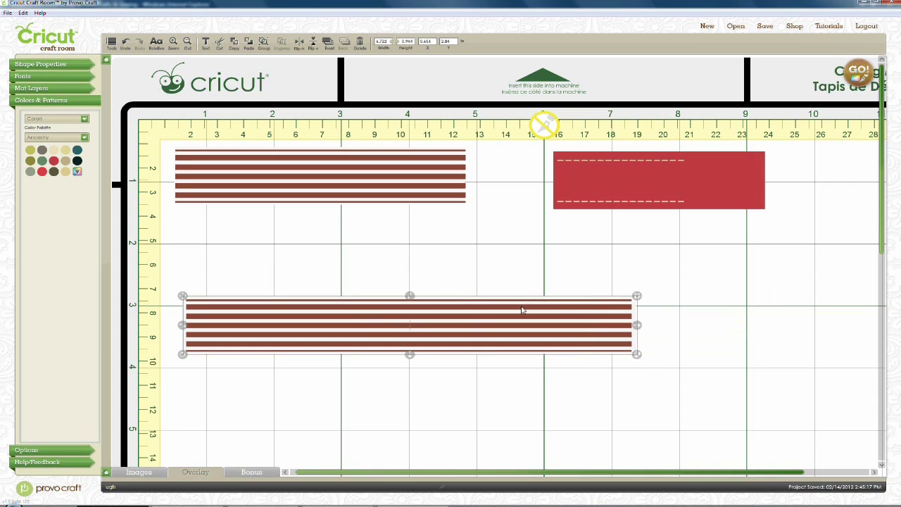
drag(522, 355, 609, 415)
drag(676, 441, 503, 333)
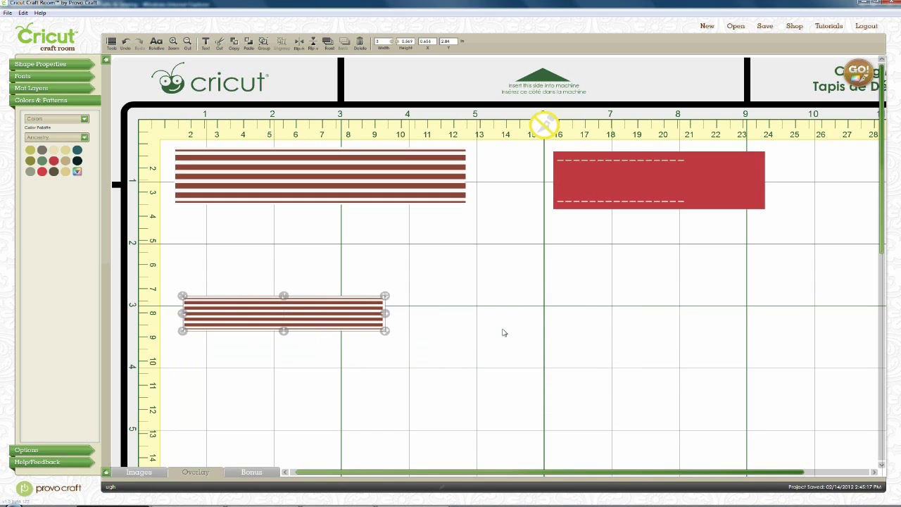
drag(385, 314, 715, 327)
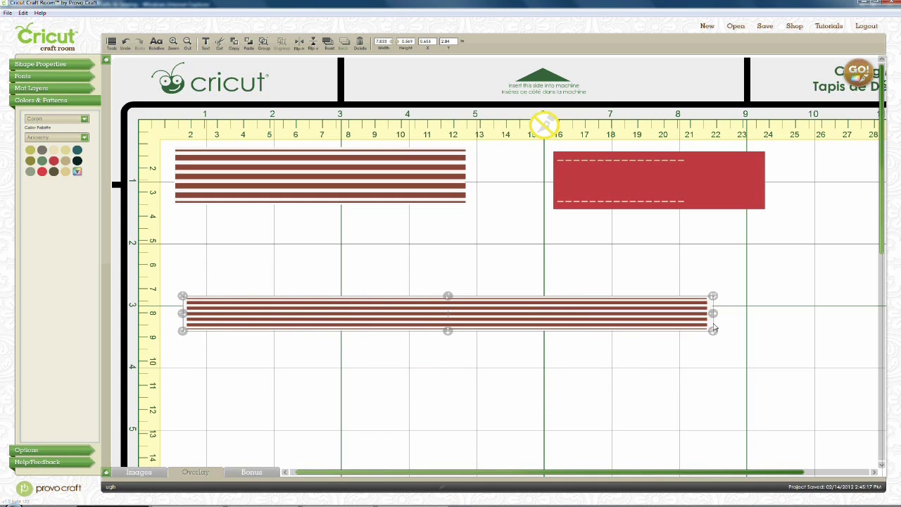
drag(759, 366, 796, 382)
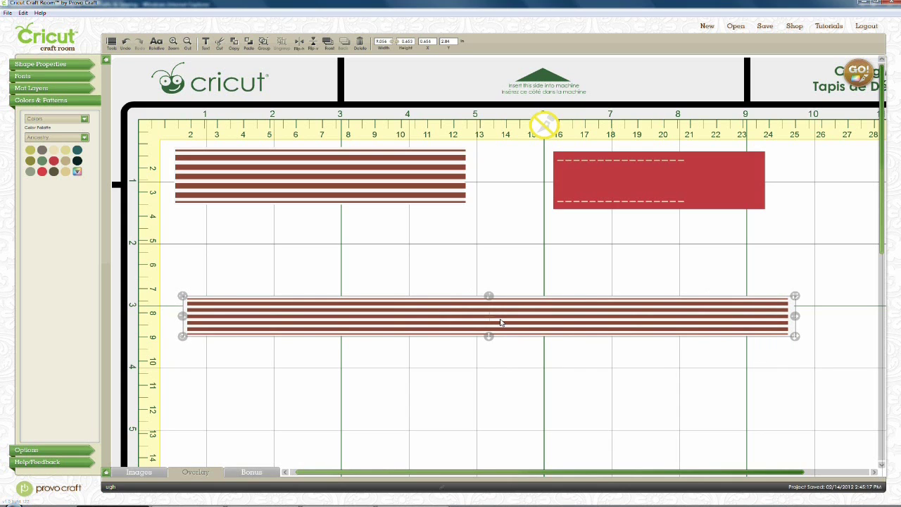
Step: Move the resized rectangle and stripes up near the 2-inch line and slide the grey rectangle out below the stripes
drag(507, 322, 511, 270)
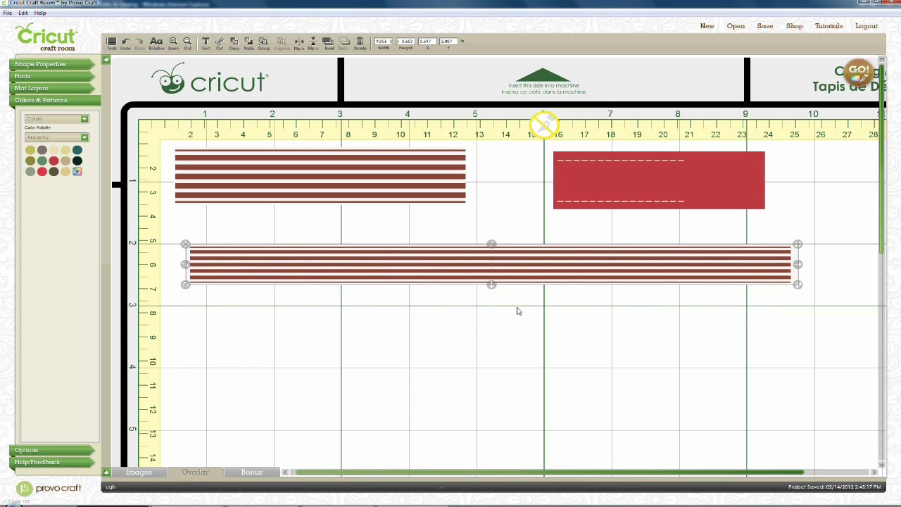
click(497, 297)
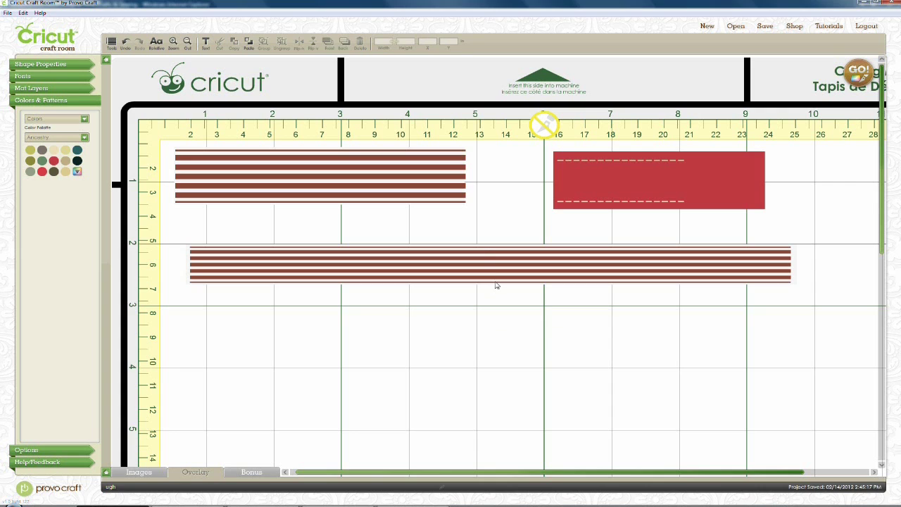
drag(492, 298, 450, 316)
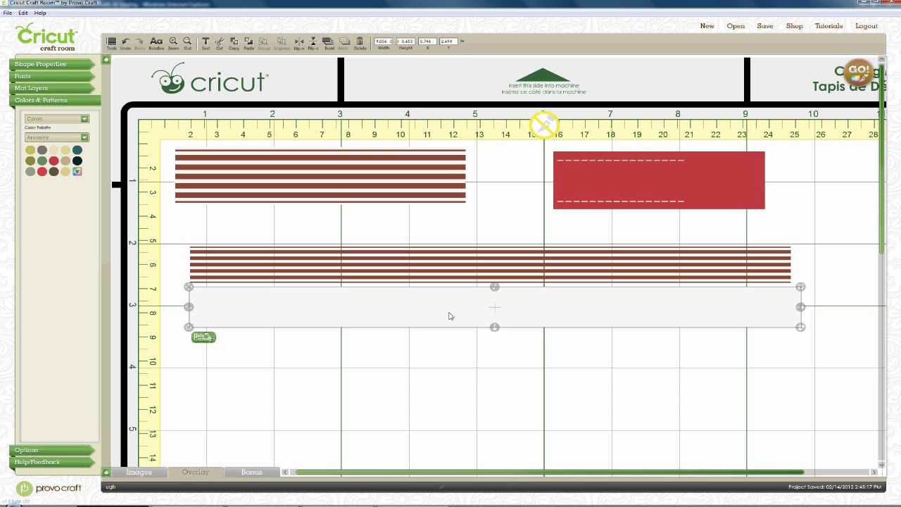
Step: Colour the long rectangle near-black and the long striped group red from the Ancestry palette
click(77, 160)
drag(202, 237, 250, 287)
click(54, 161)
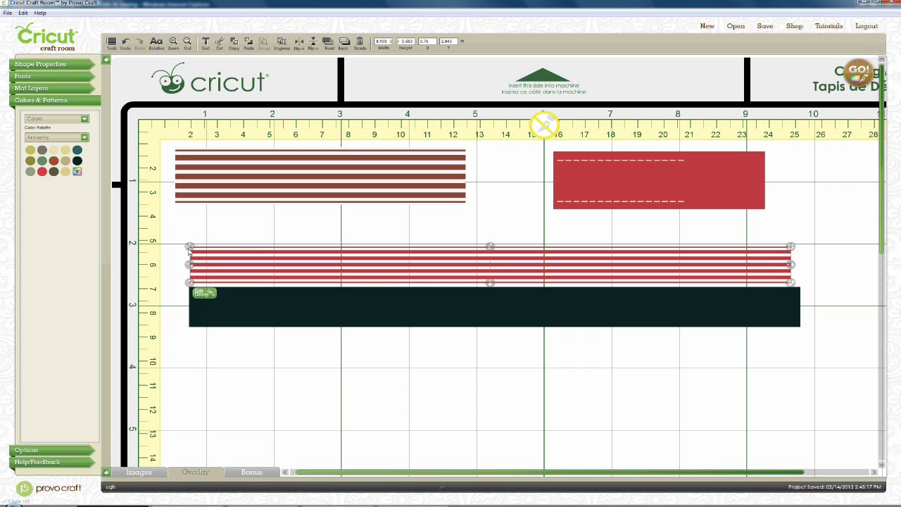
Step: Lay the red striped group over the dark rectangle, lift it back above the rectangle, and deselect it
drag(190, 251, 189, 254)
drag(197, 294, 194, 291)
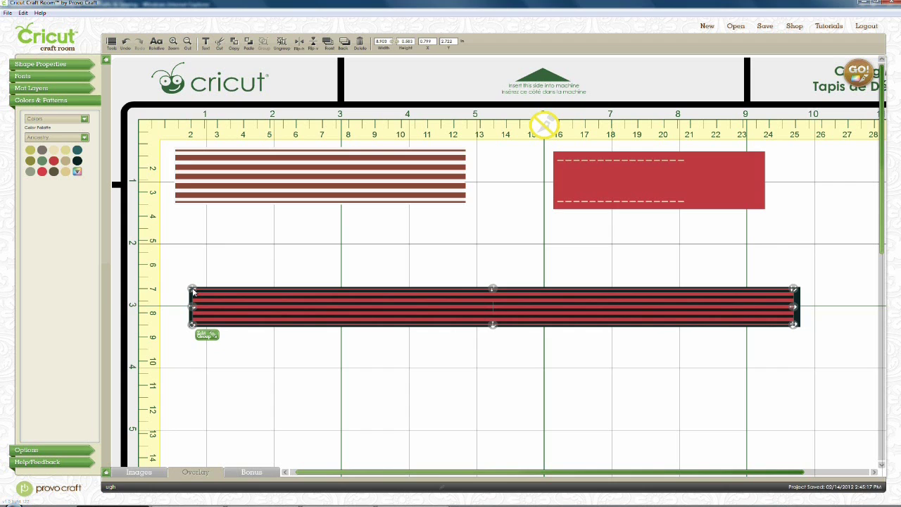
drag(194, 290, 195, 236)
key(Left)
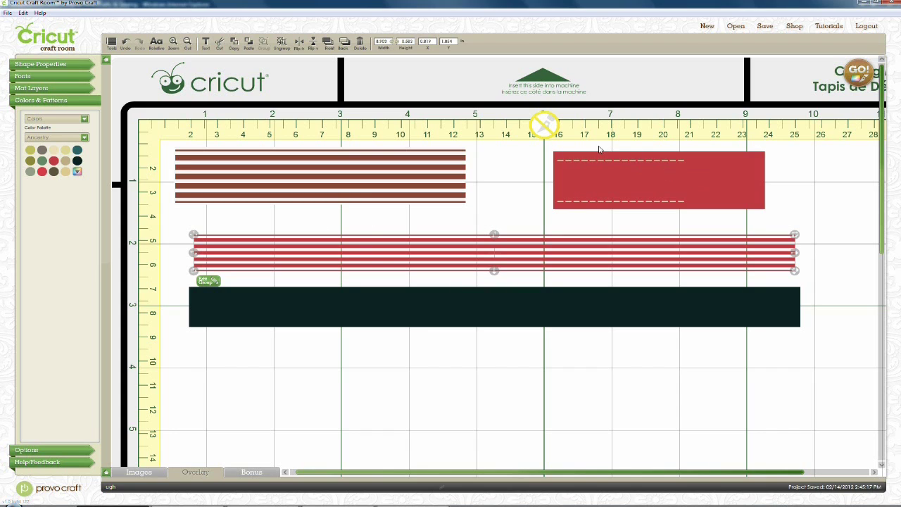
click(547, 170)
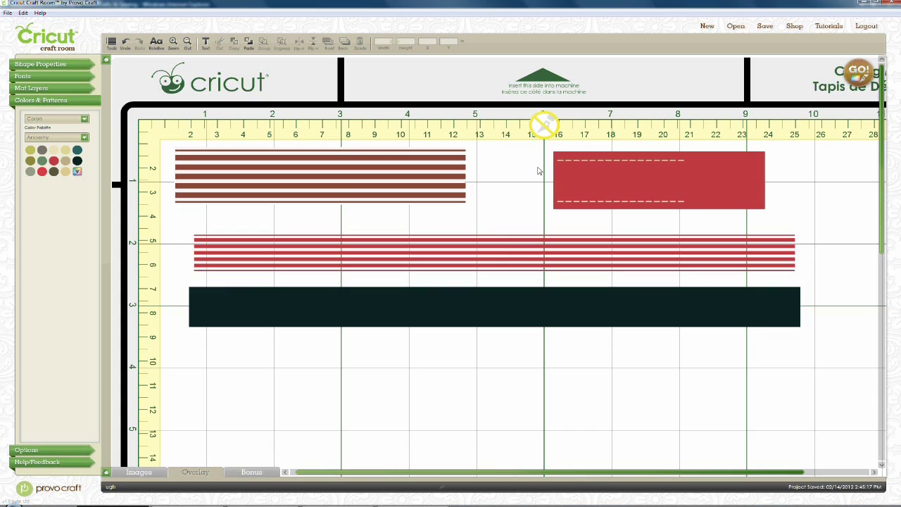
Step: Open the red rectangle's dashed group for editing, examine the first dash along its bottom edge, and leave the group
drag(538, 167, 607, 212)
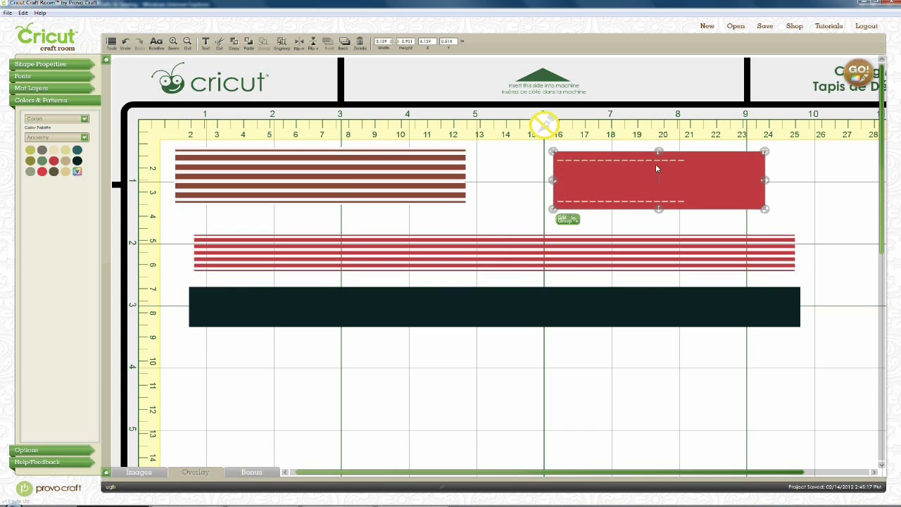
click(619, 222)
click(625, 185)
click(562, 205)
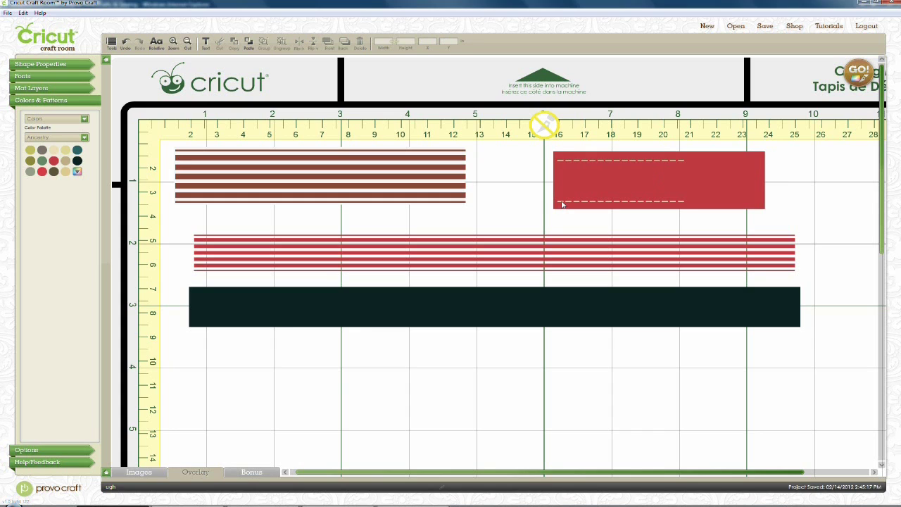
click(562, 205)
click(559, 205)
click(561, 205)
click(530, 192)
click(566, 206)
click(568, 219)
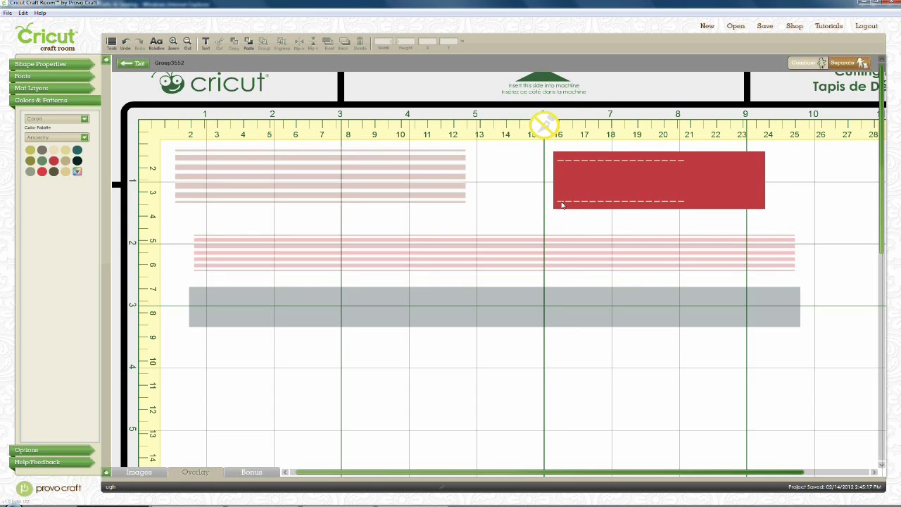
click(562, 204)
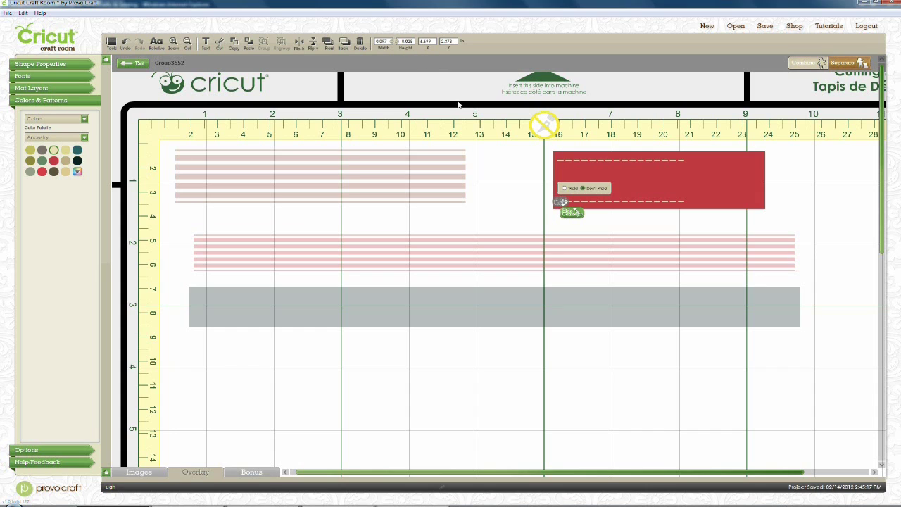
click(523, 168)
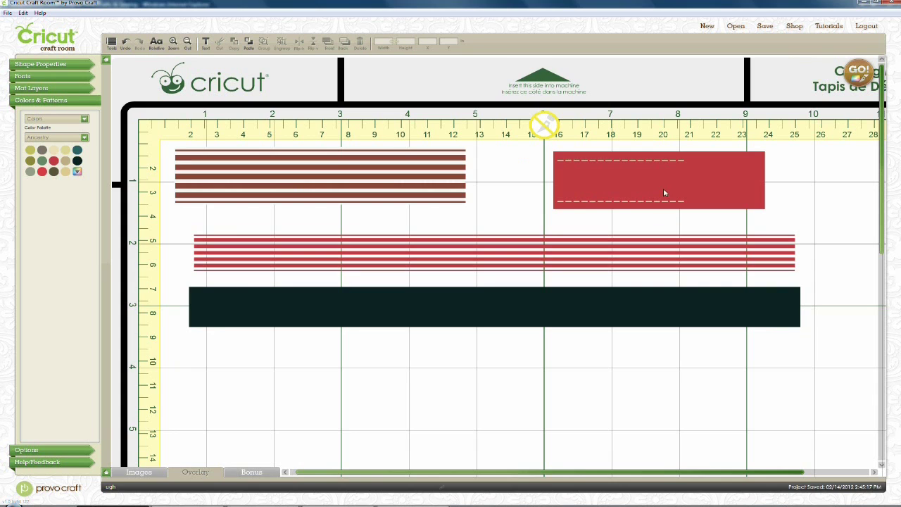
Step: Move the red dashed rectangle group slightly towards the brown stripes and reduce its height to about 0.44 inches
drag(664, 182, 625, 196)
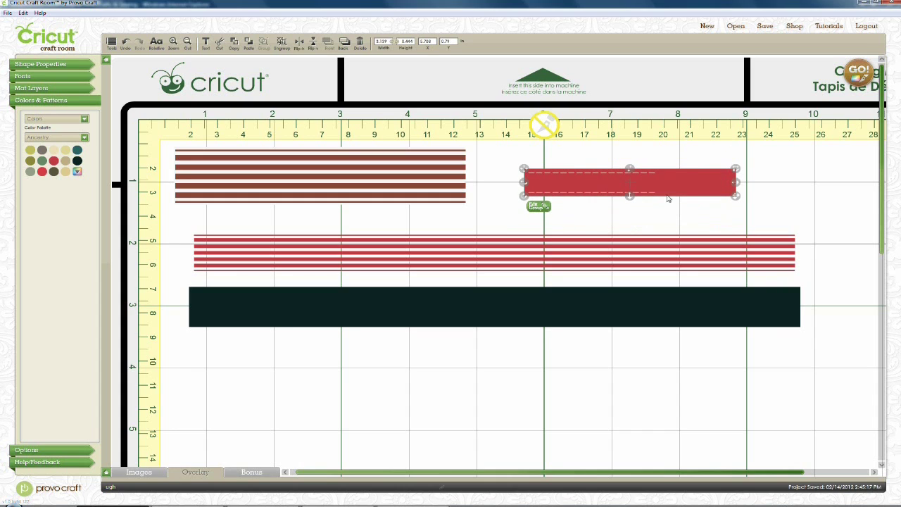
mouse_move(739, 183)
mouse_down()
mouse_move(832, 171)
mouse_move(736, 183)
mouse_up()
click(719, 209)
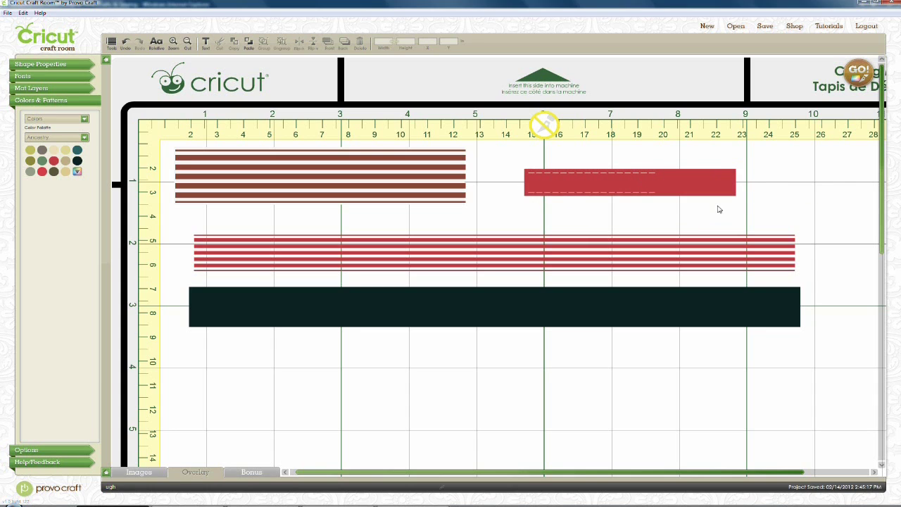